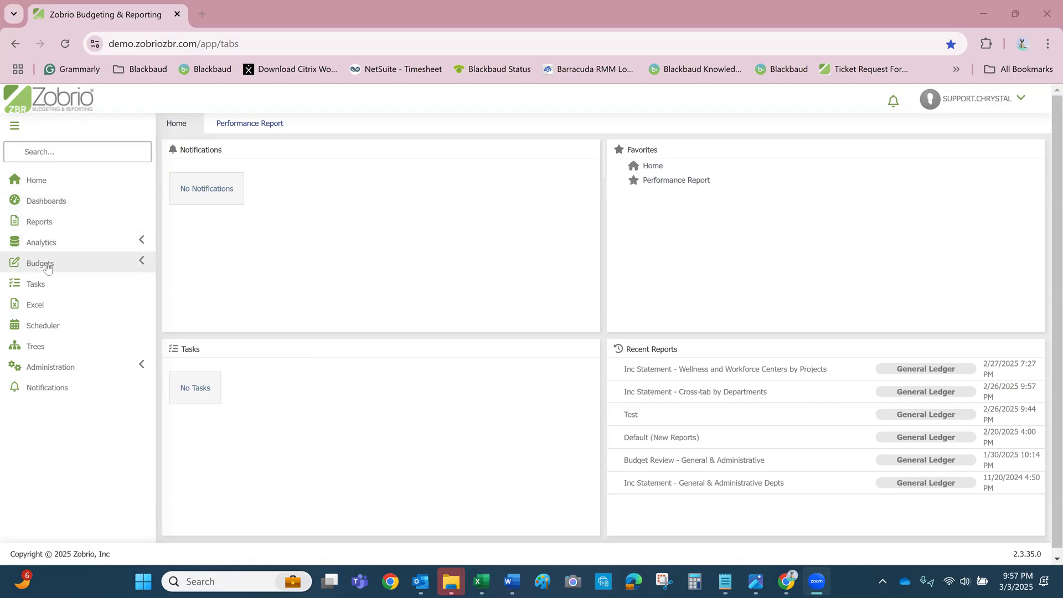
- Open the Stage 1: Initial Budget Request and navigate to demo > 01. Unrestricted Fund > 00. General
left_click(143, 264)
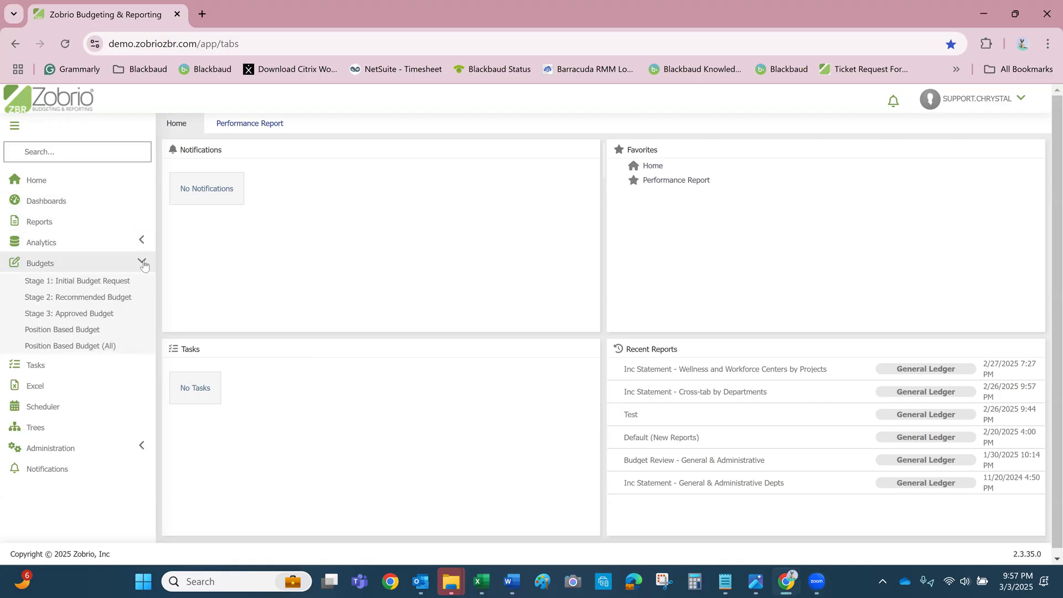
left_click(86, 283)
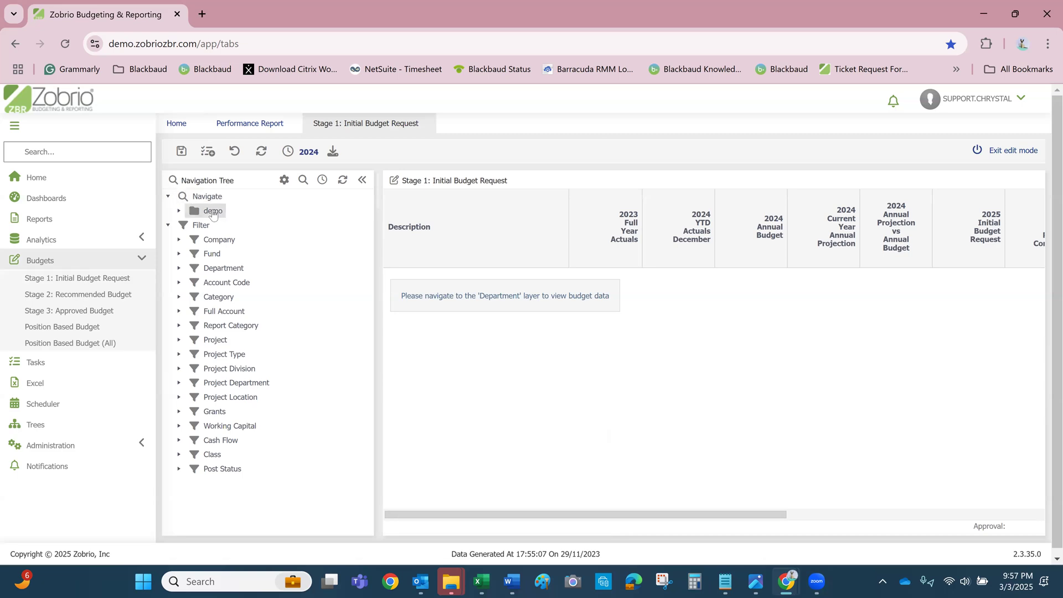
left_click(178, 211)
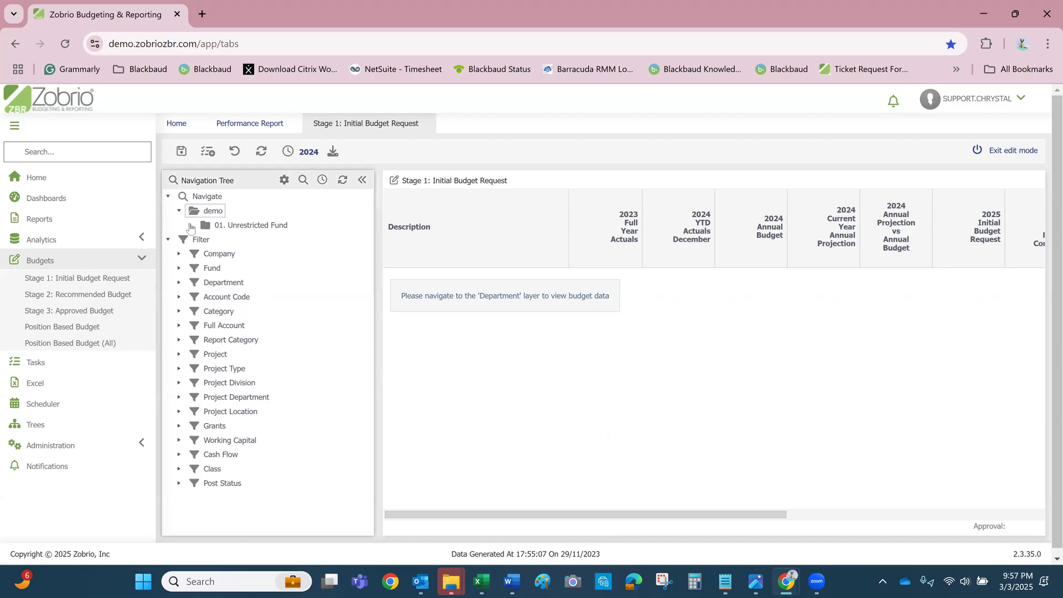
left_click(190, 225)
left_click(248, 241)
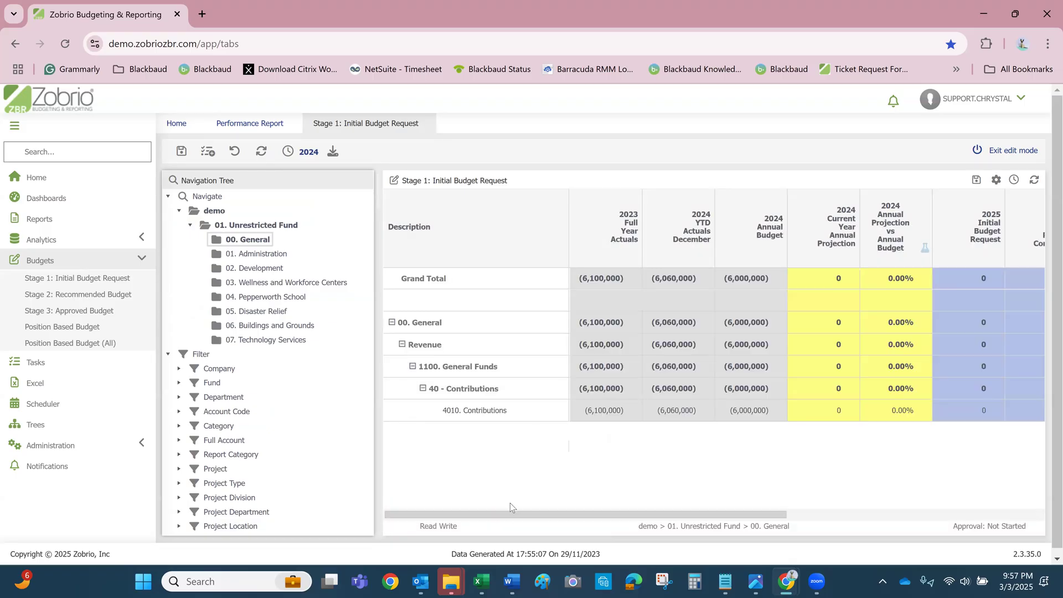
- Open WORKSHEET-GENERAL for the 2025 Initial Budget Request of account 4010. Contributions
left_click_drag(510, 513, 670, 519)
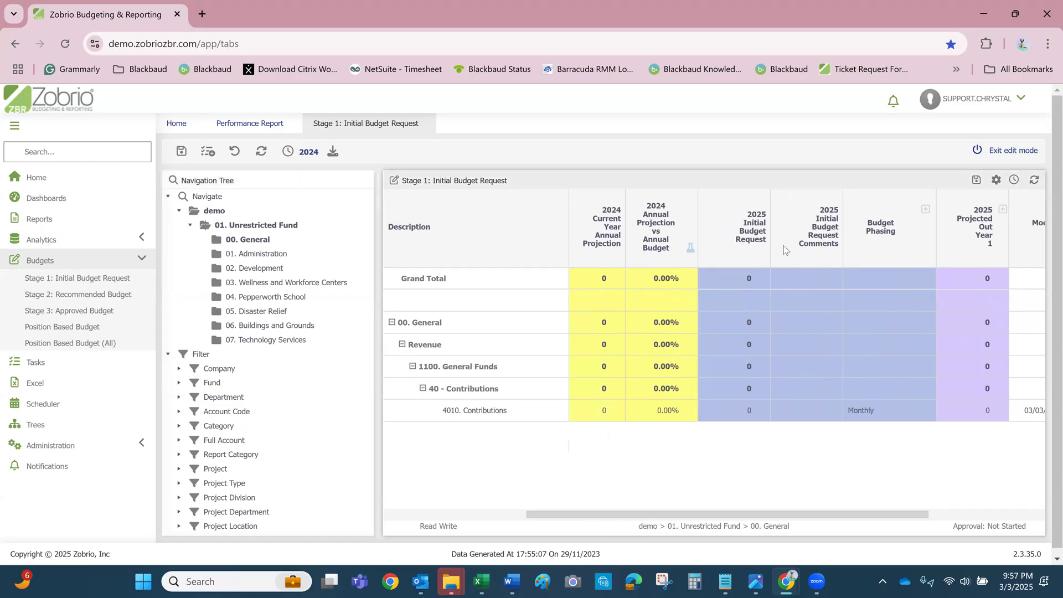
right_click(733, 410)
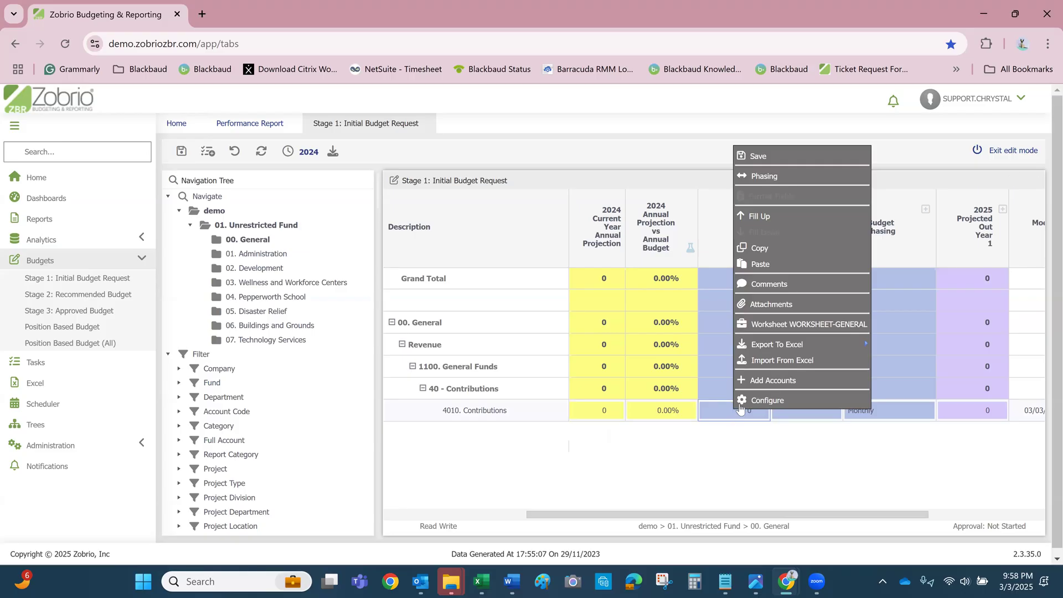
left_click(771, 326)
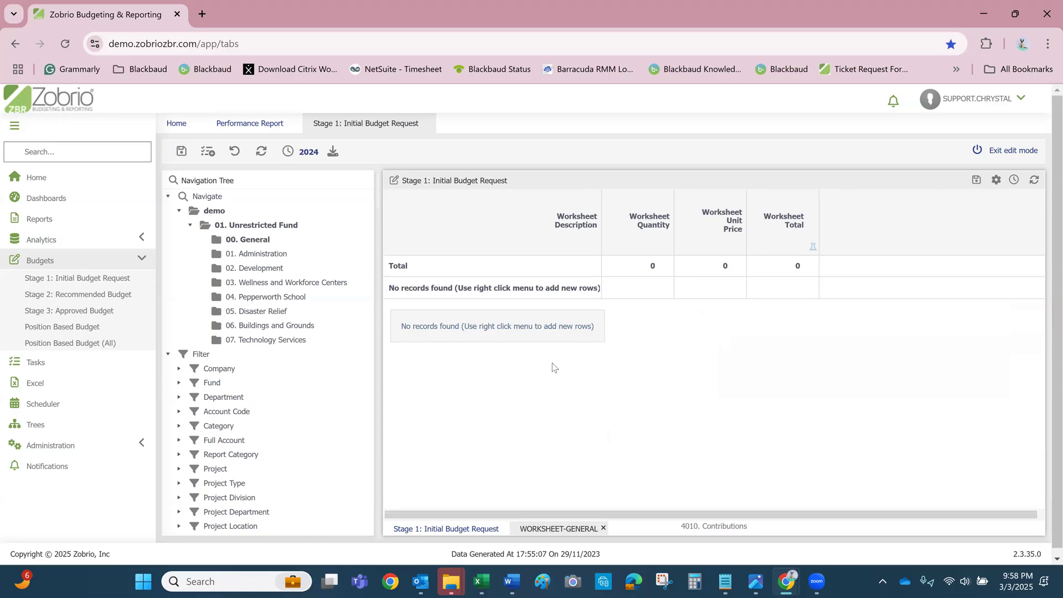
left_click(436, 531)
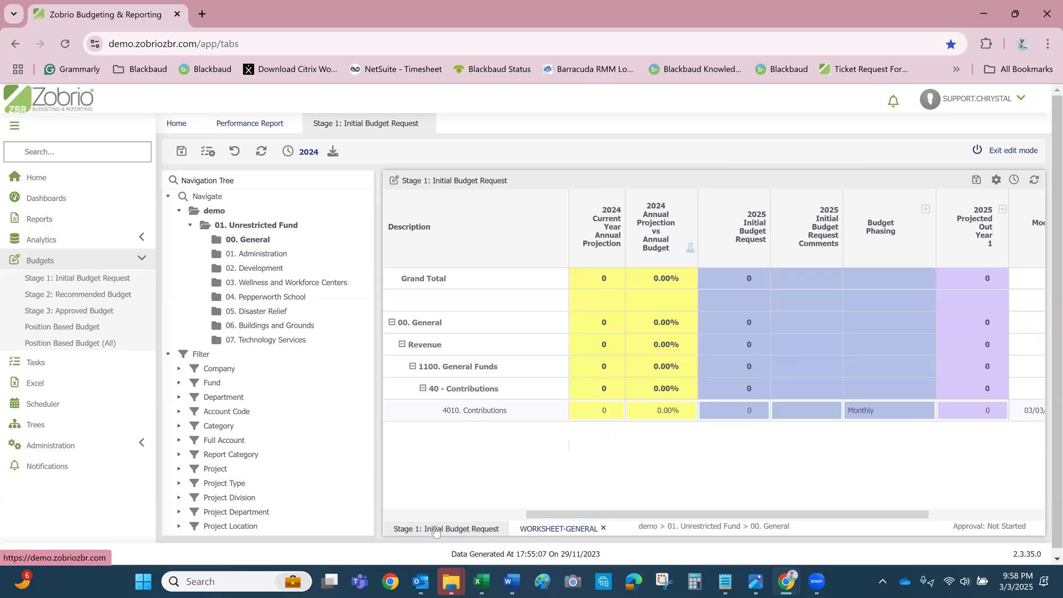
left_click(540, 535)
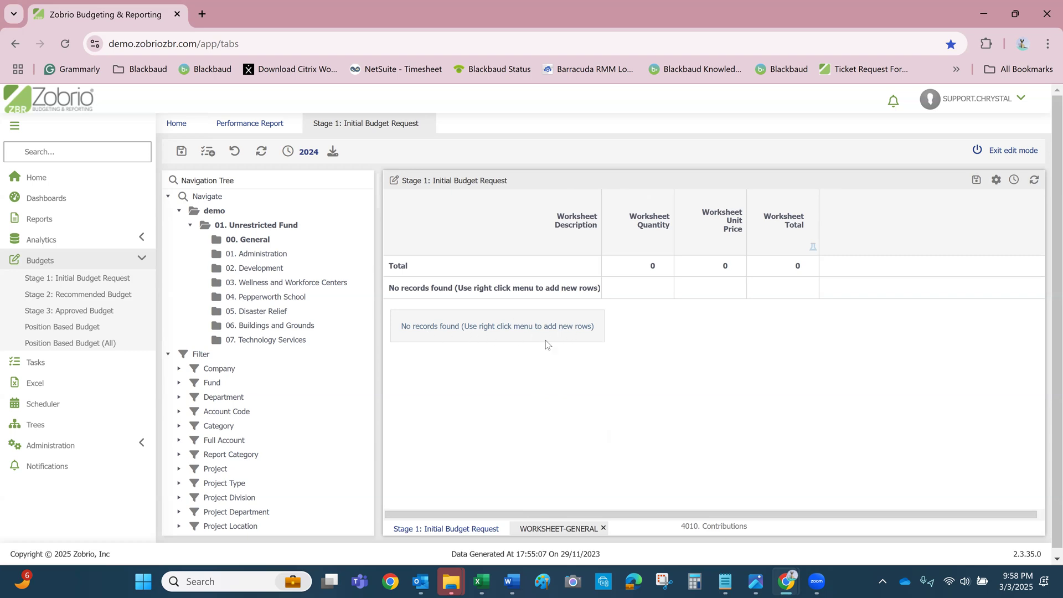
- Add a worksheet row described as Item 1 with quantity 10 and unit price 10
right_click(554, 356)
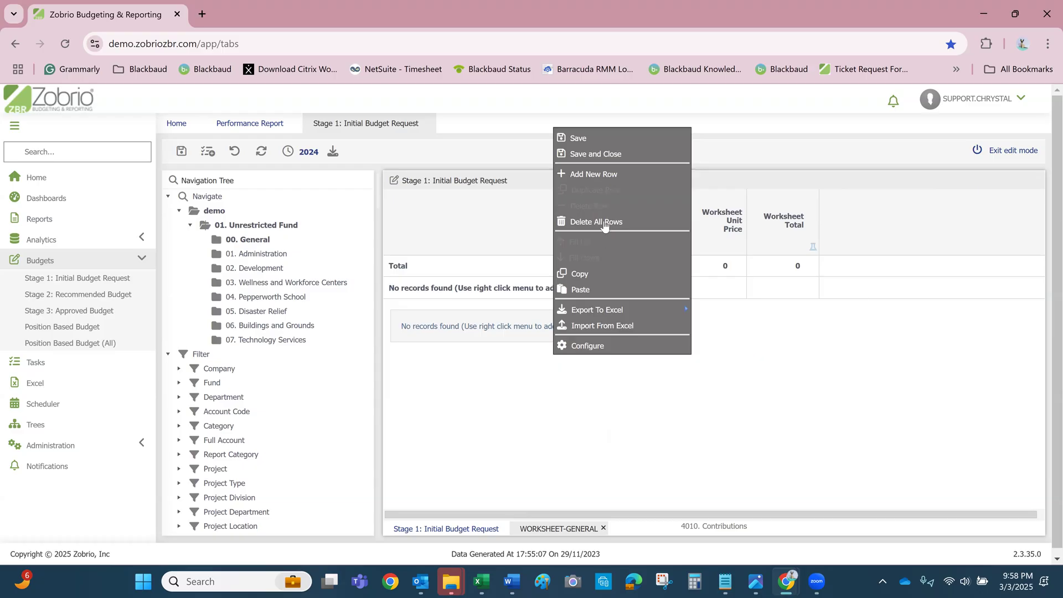
left_click(604, 179)
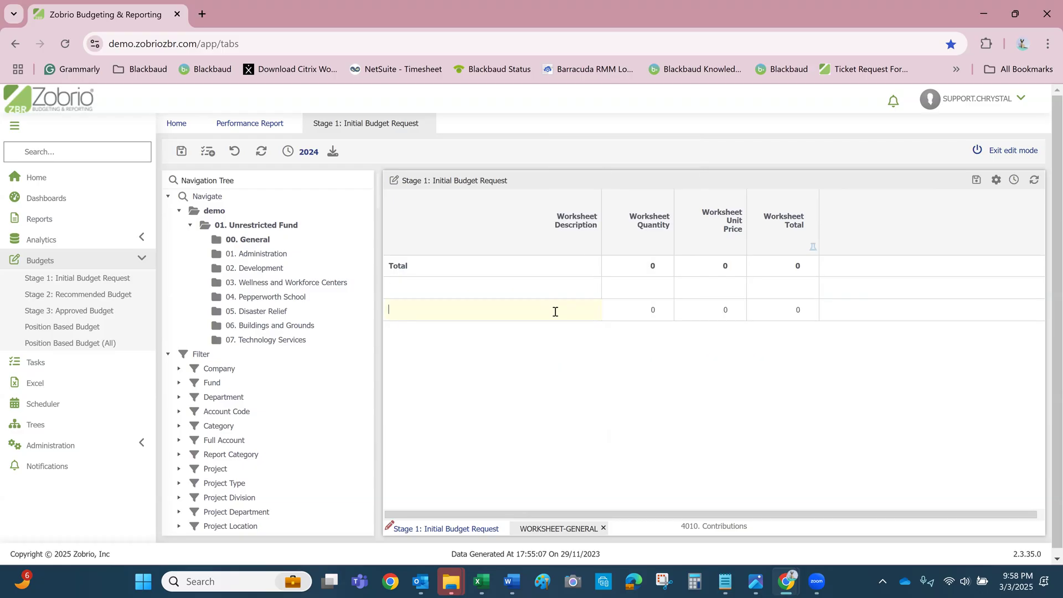
type("Item 1")
key("Tab")
type("10")
key("Tab")
type("10")
key("Tab")
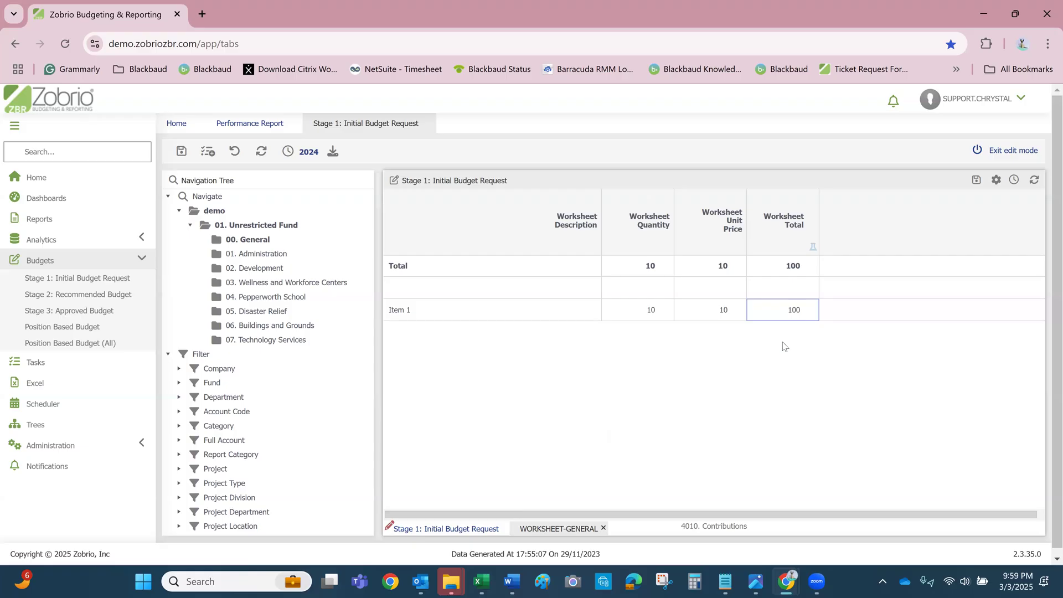
- Add a second worksheet row described as Item 2 with quantity 20 and unit price 25
right_click(526, 349)
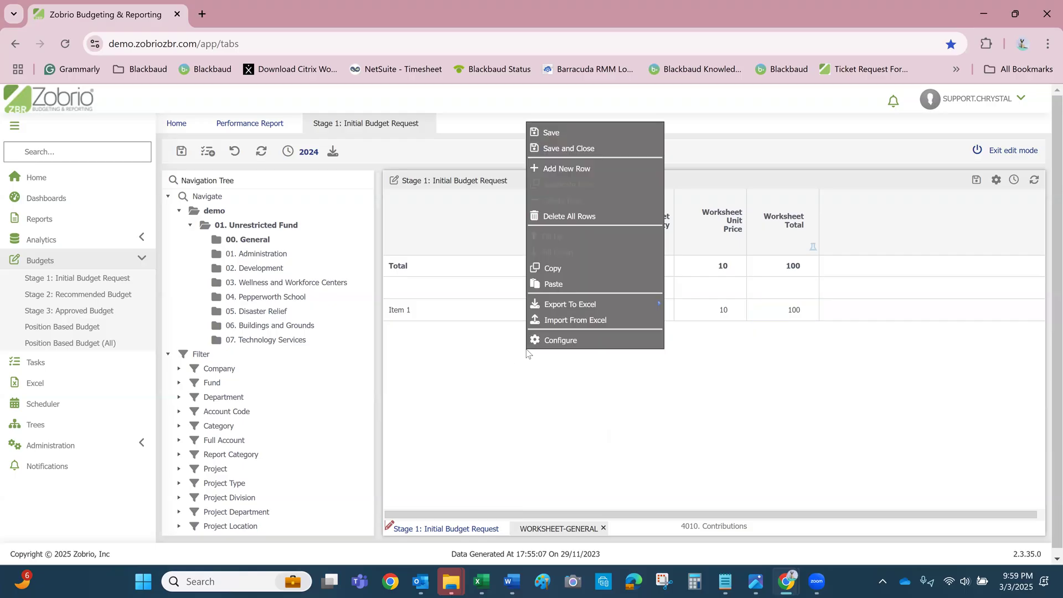
left_click(570, 169)
type("Item 2")
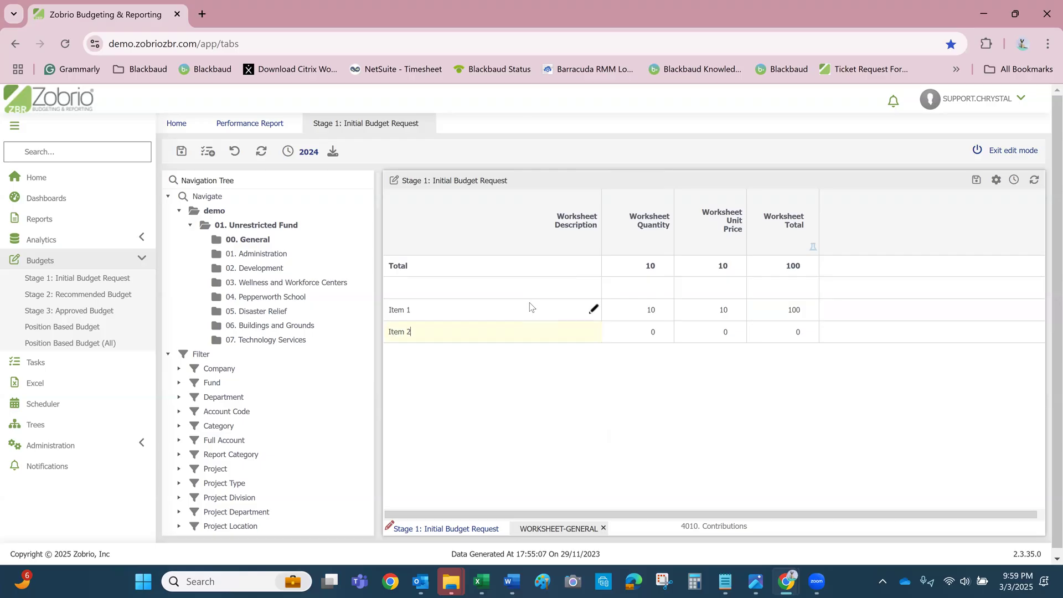
key("Tab")
left_click(626, 338)
type("0")
key("Tab")
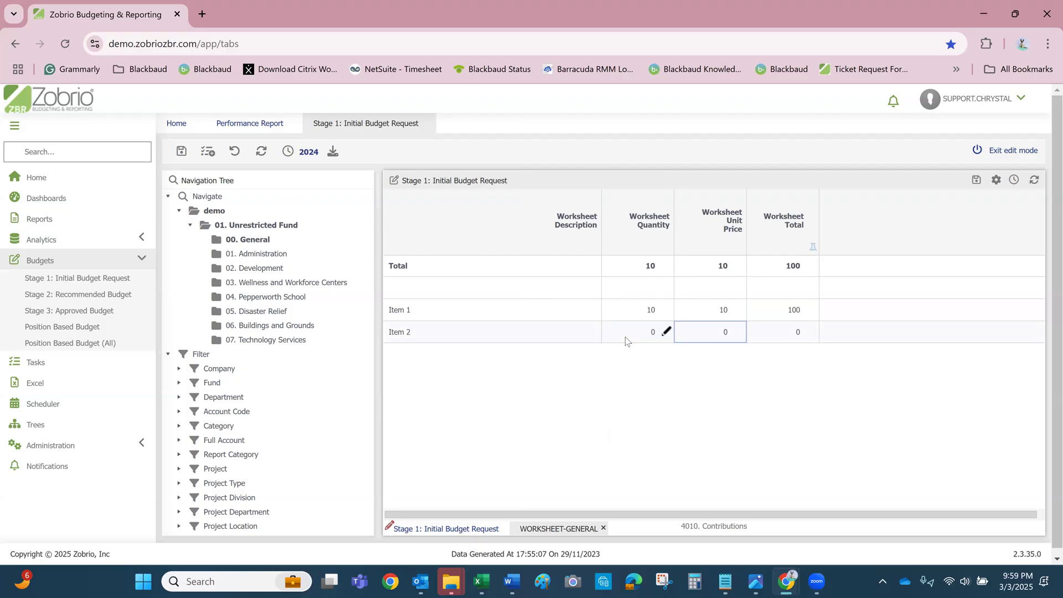
type("25")
key("Tab")
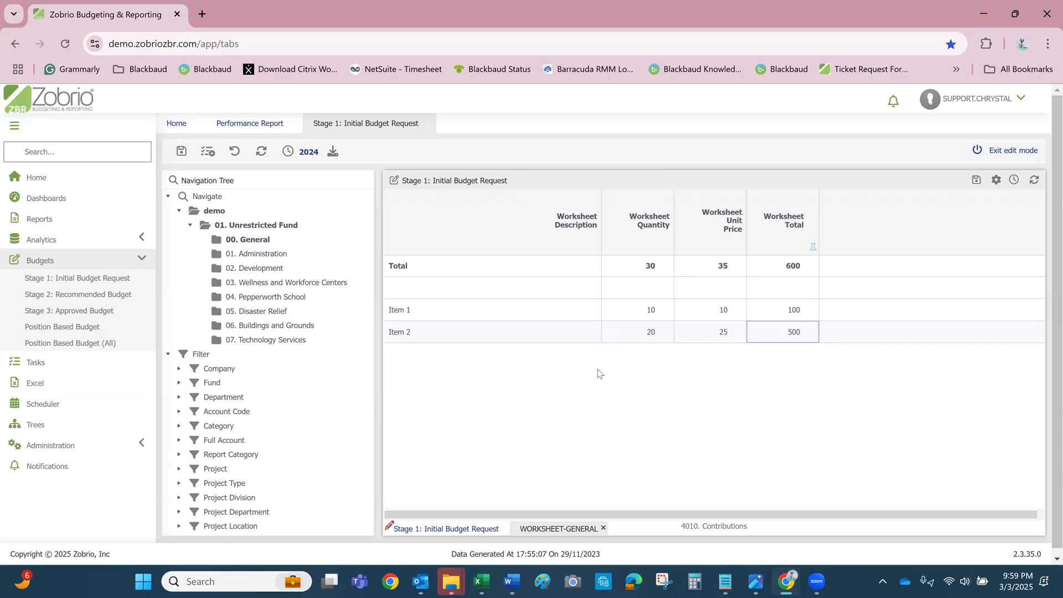
- Save the worksheet with its two item rows and dismiss the save notifications
left_click(579, 399)
right_click(588, 383)
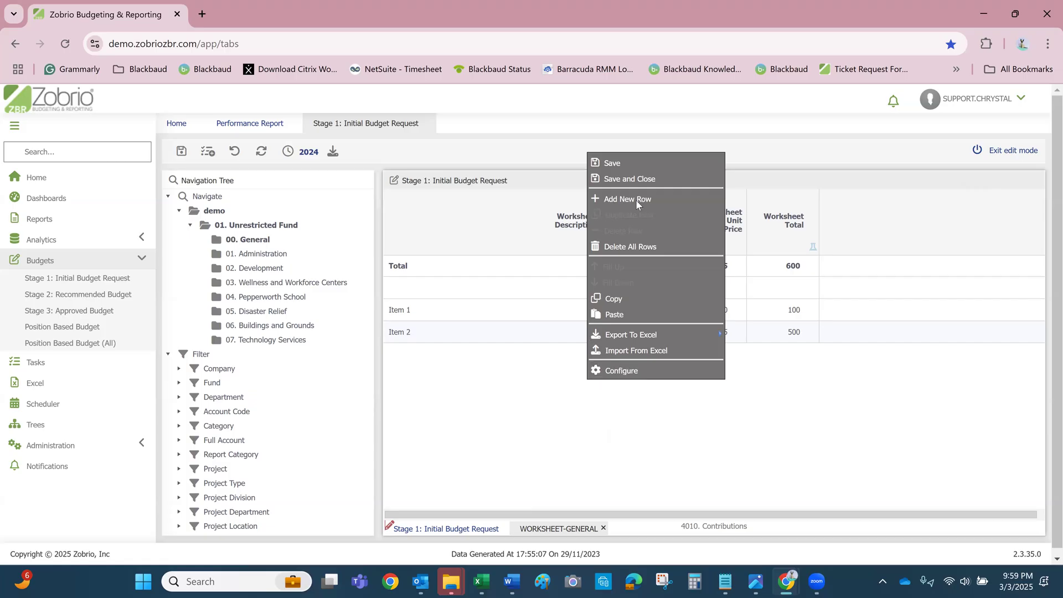
left_click(623, 164)
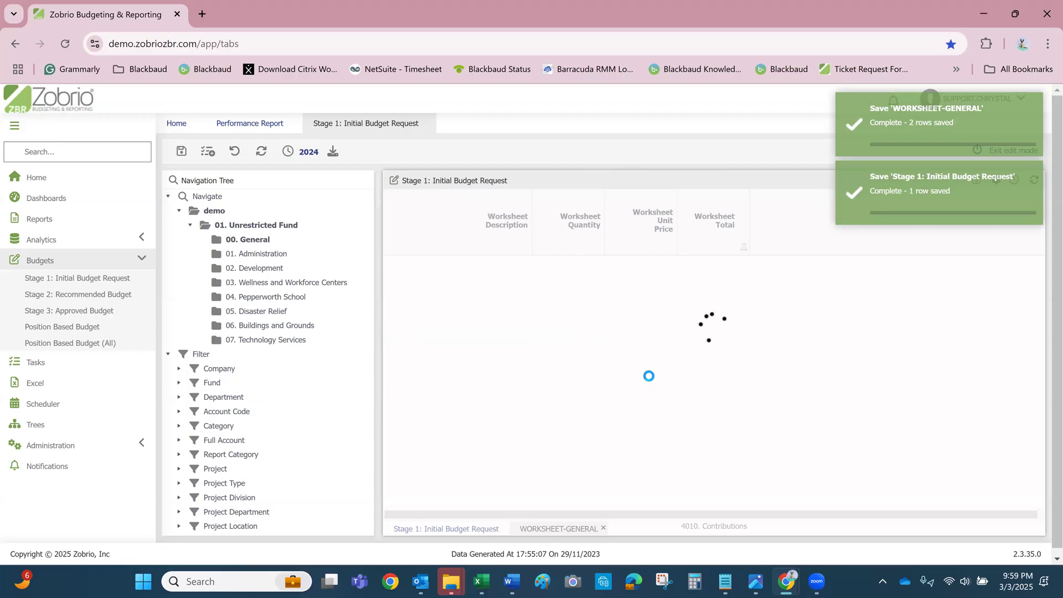
left_click(898, 132)
left_click(900, 137)
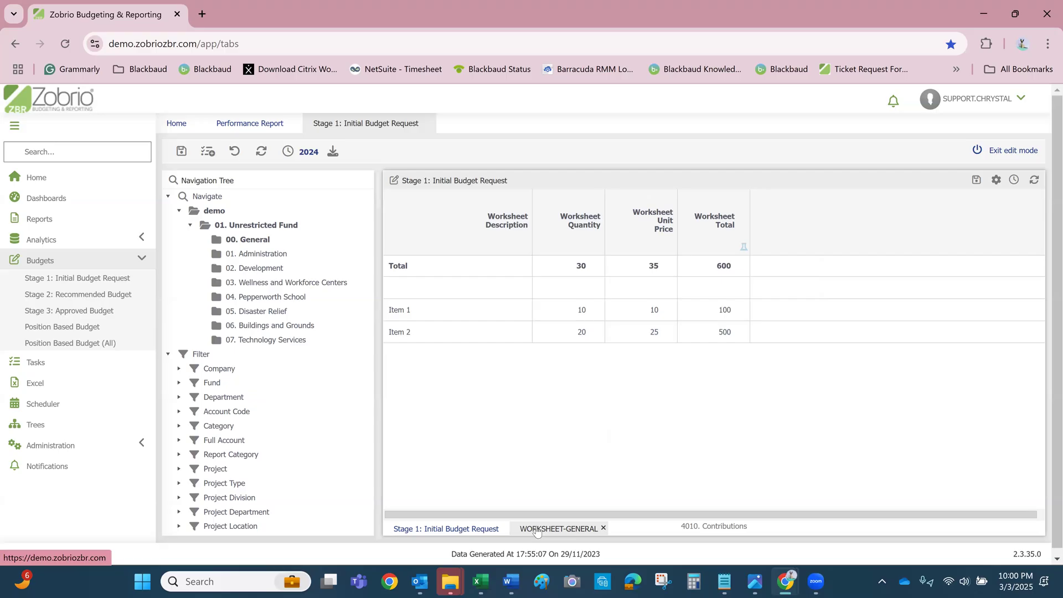
- Check the 2025 Initial Budget Request for 4010. Contributions in the main budget, and save and close WORKSHEET-GENERAL
left_click(452, 529)
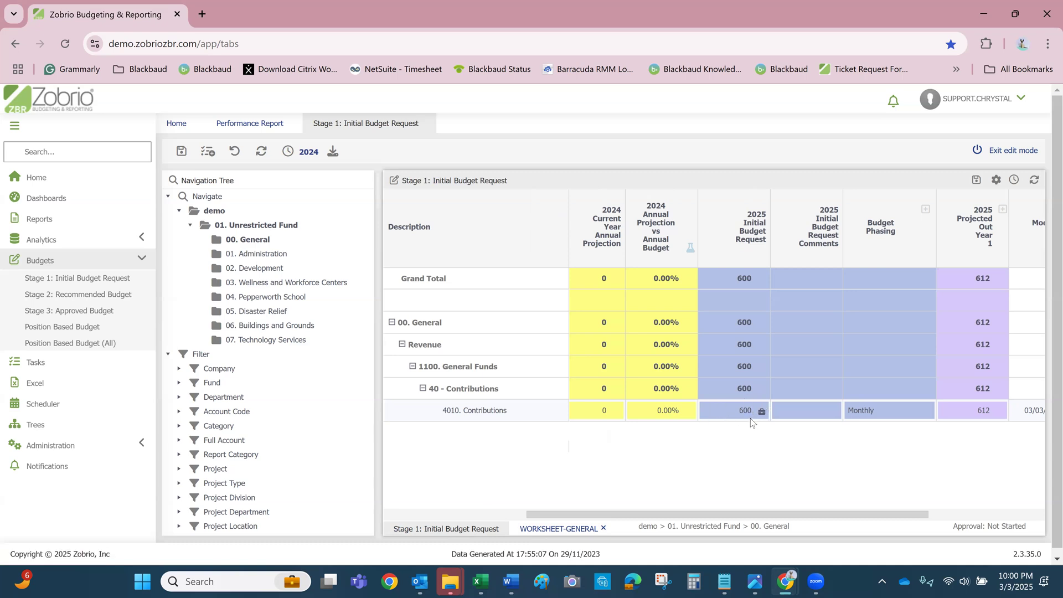
left_click(556, 528)
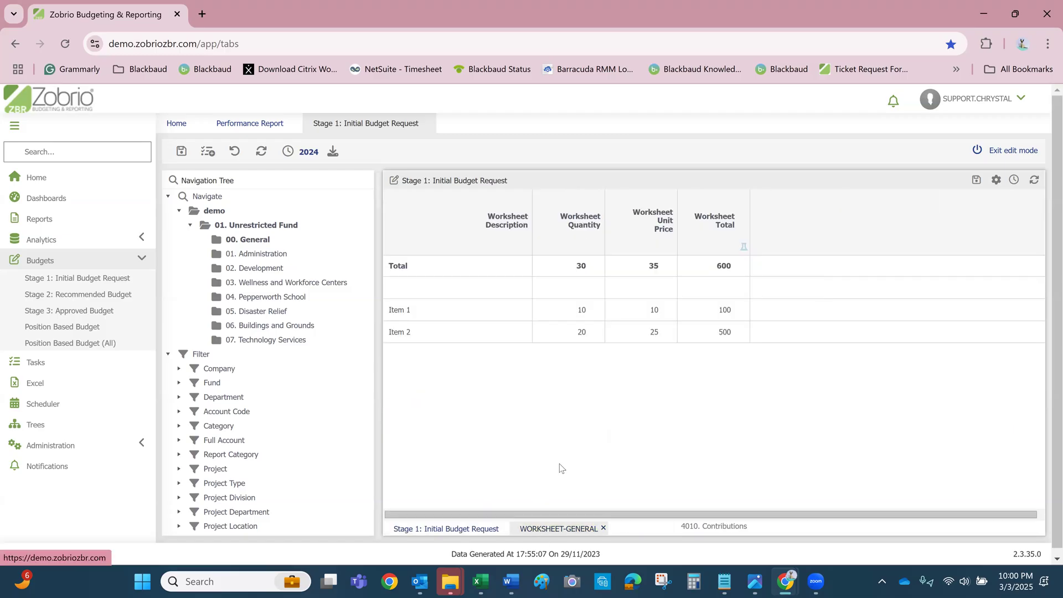
right_click(645, 368)
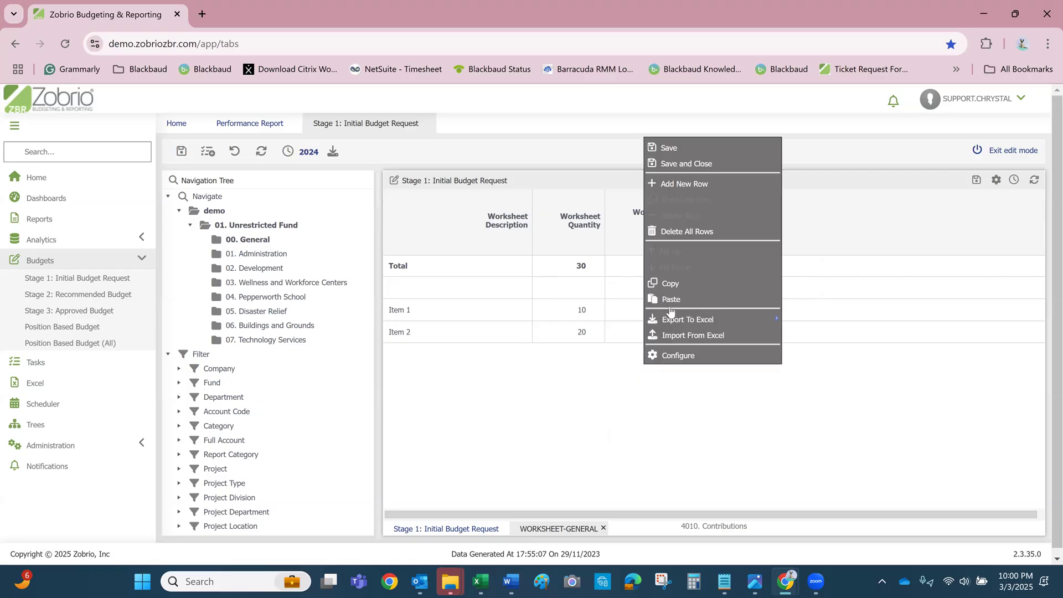
left_click(684, 164)
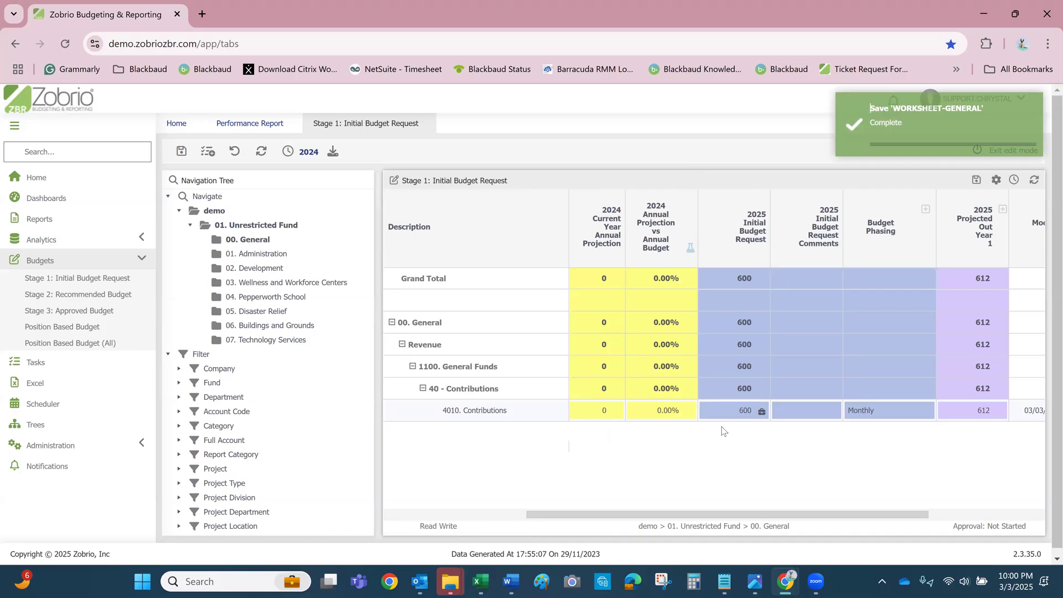
left_click(918, 134)
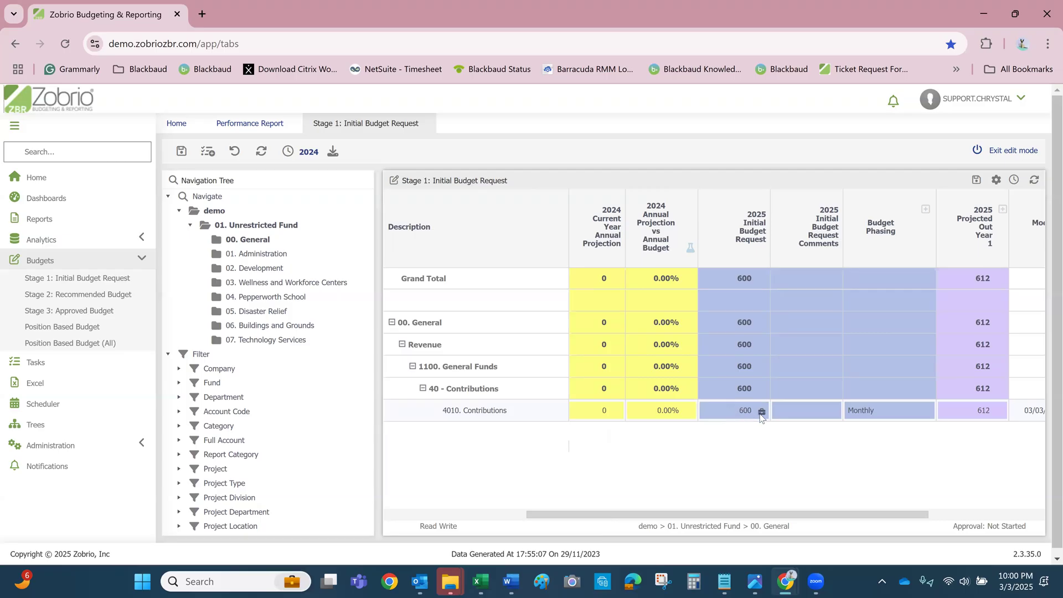
- Reopen the worksheet for 4010. Contributions and add a row described as Item 3 with quantity 50 and unit price 5
right_click(726, 411)
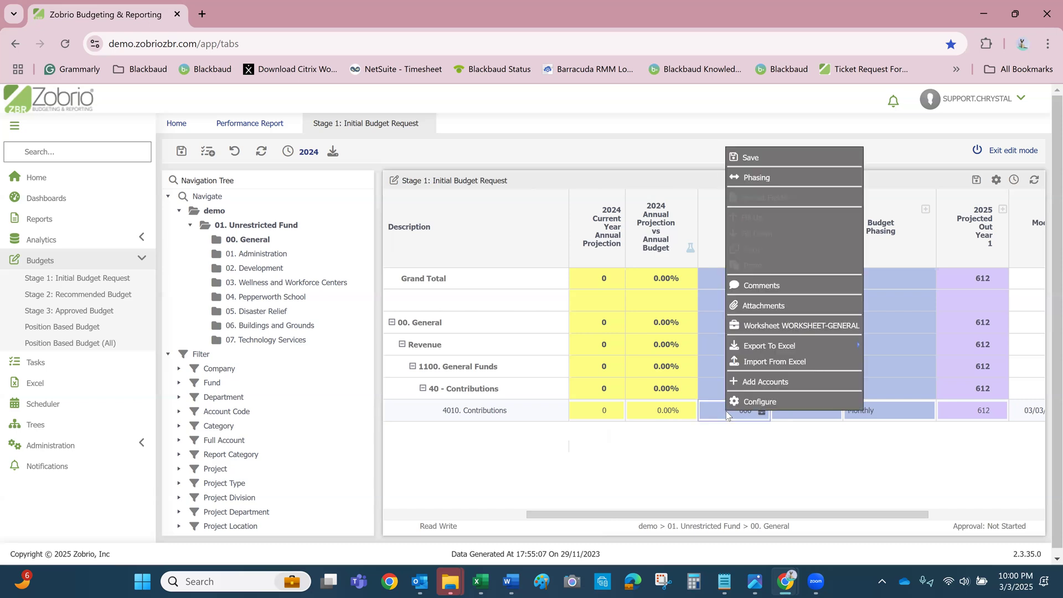
left_click(768, 326)
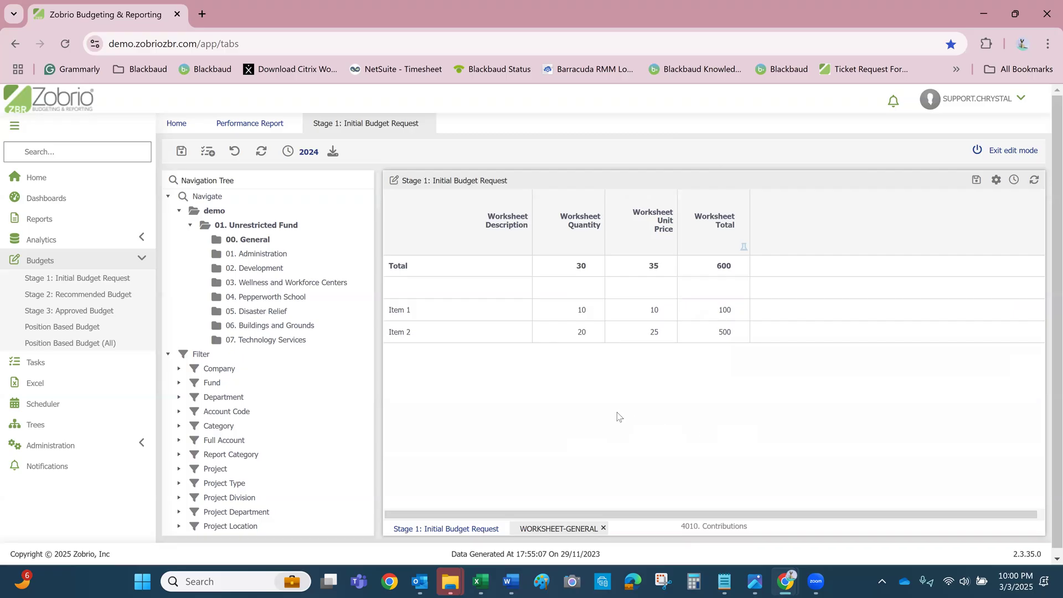
right_click(623, 382)
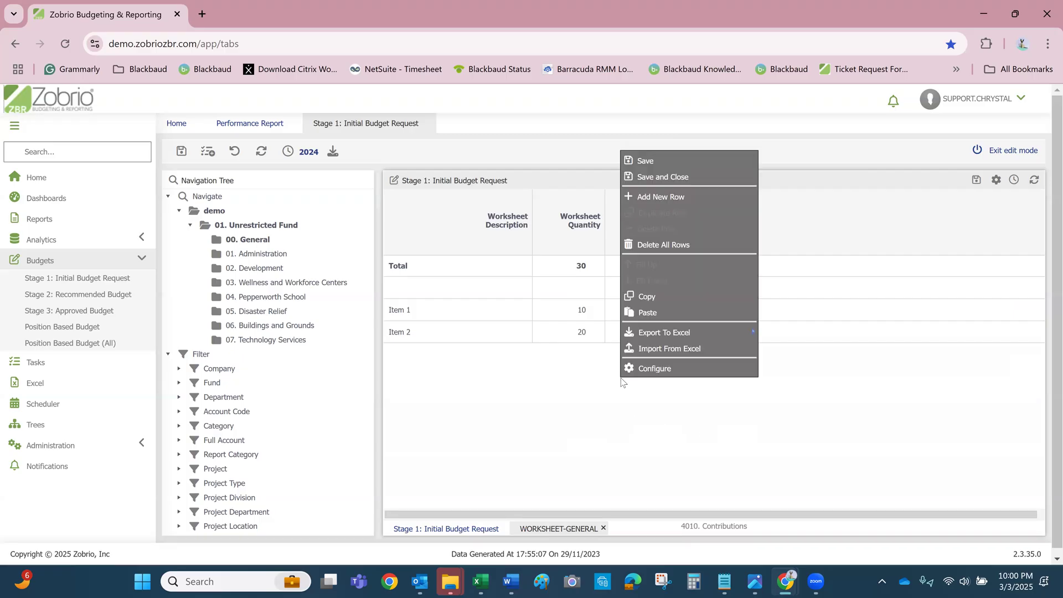
left_click(655, 196)
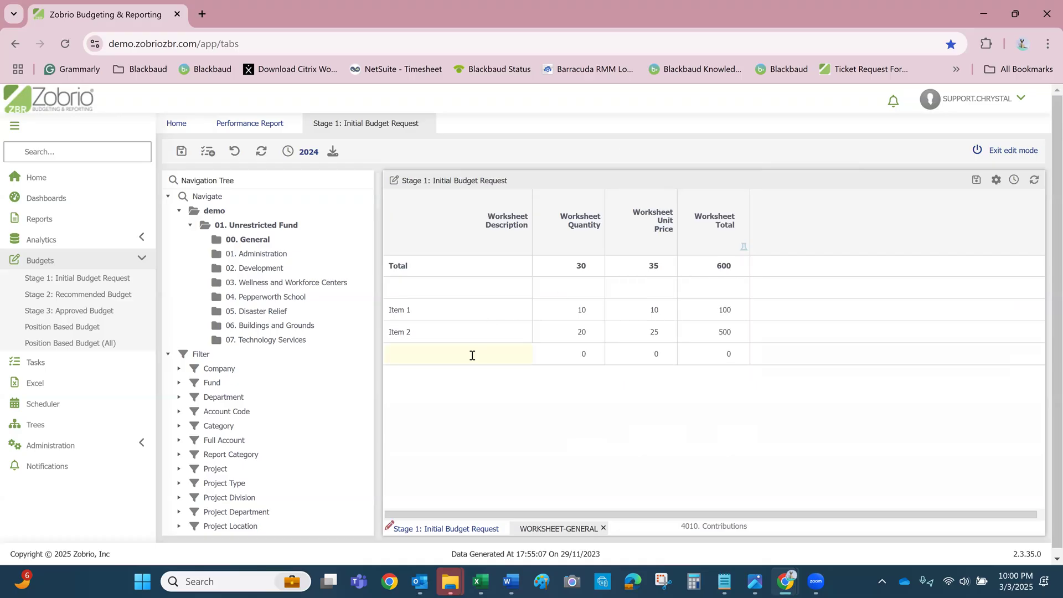
type("Item 3")
key("Tab")
type("50")
key("Tab")
type("5")
key("Tab")
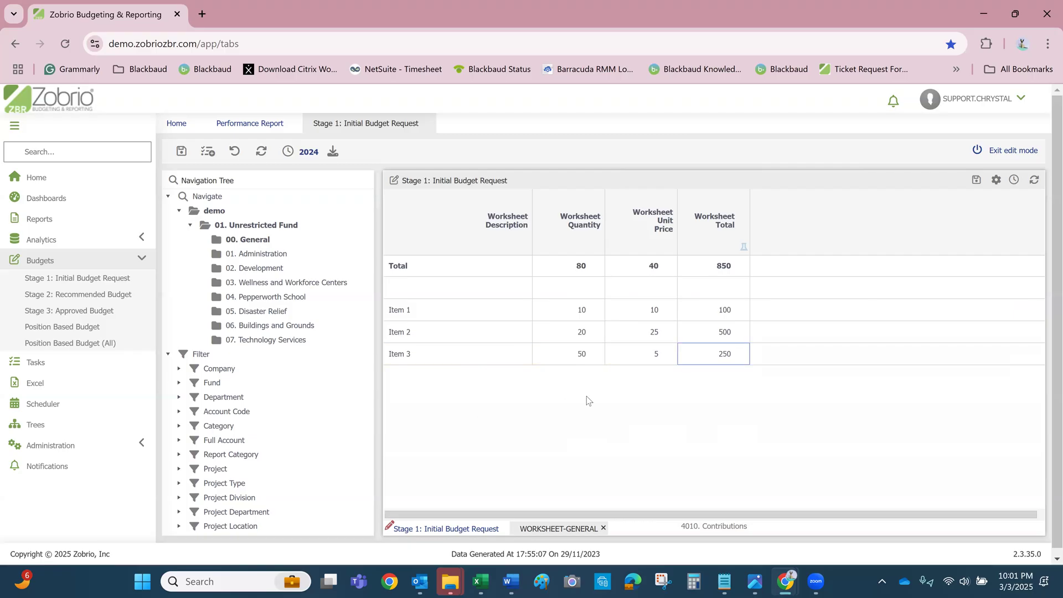
- Save the worksheet with the Item 3 row and close it to return to the Stage 1 budget
right_click(615, 402)
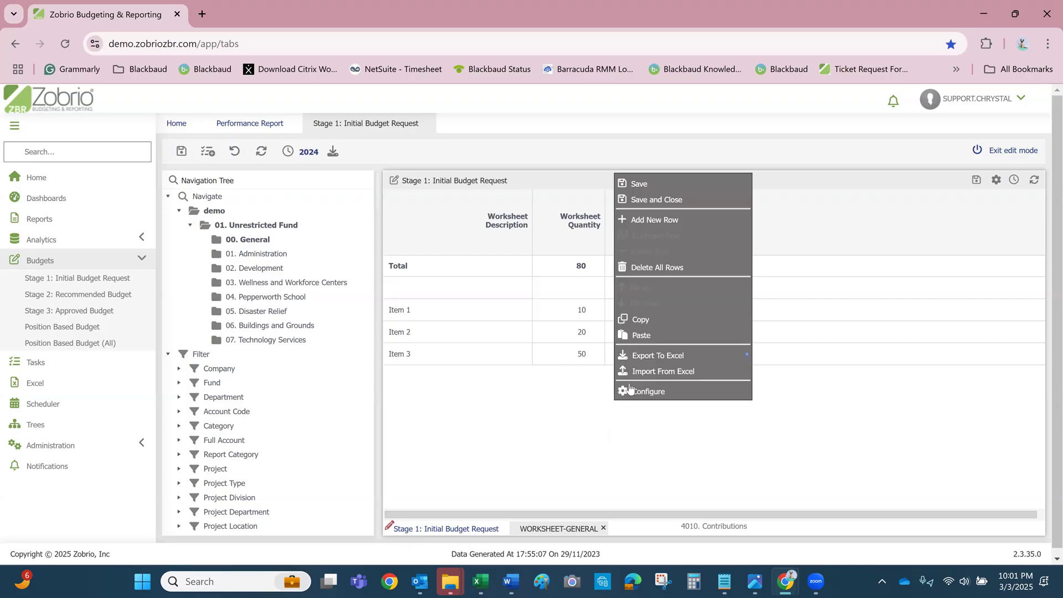
right_click(778, 414)
left_click(893, 458)
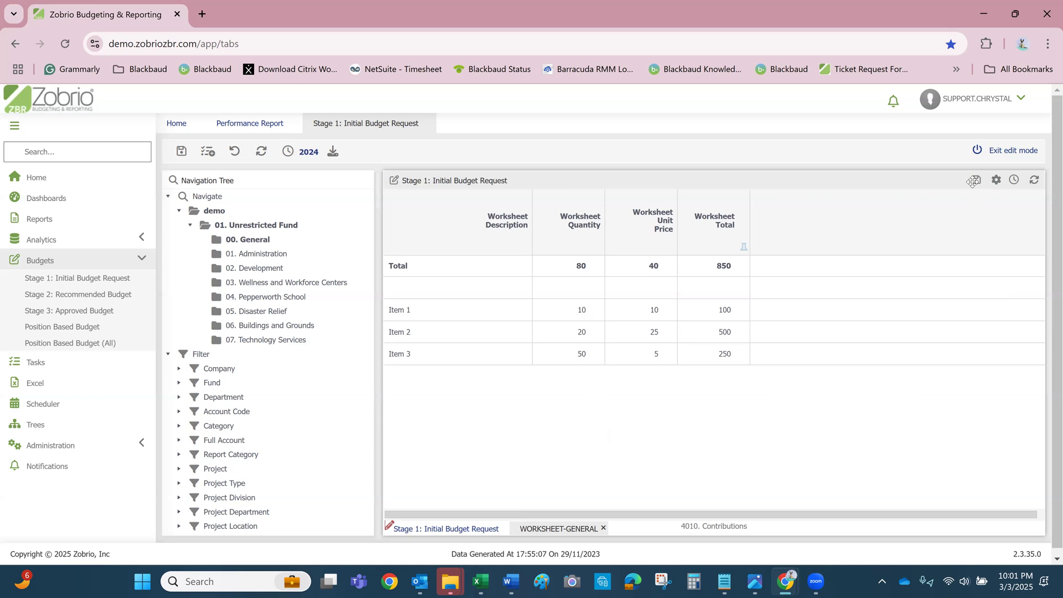
left_click(975, 186)
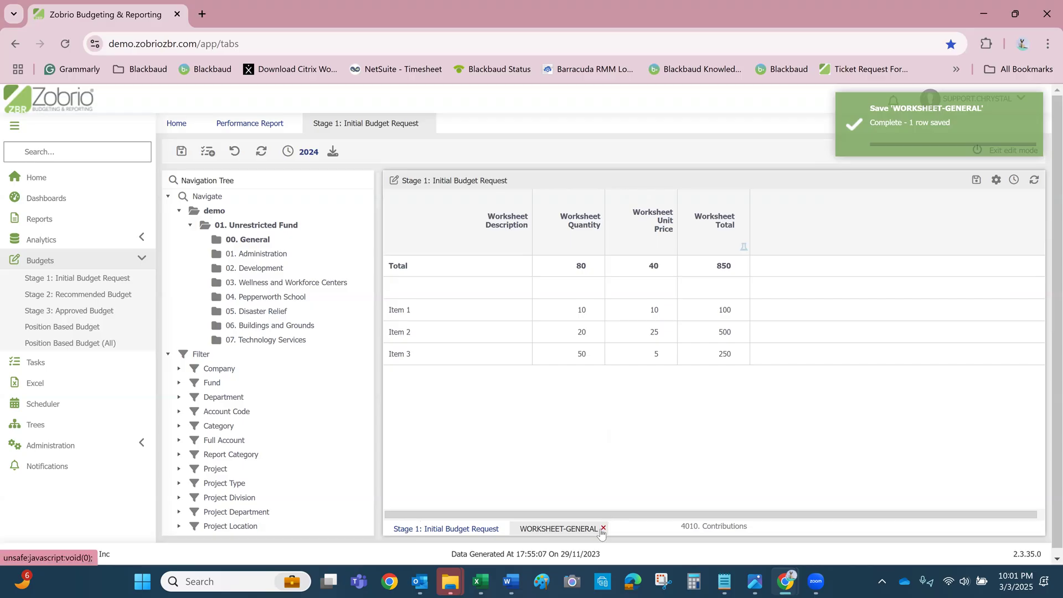
right_click(610, 396)
left_click(651, 195)
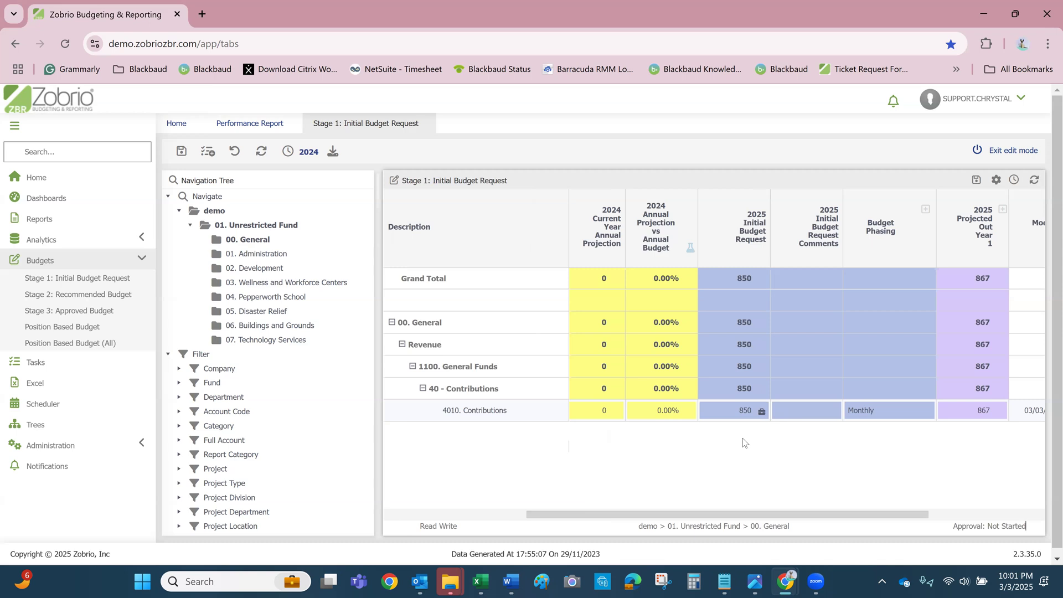
- Reopen WORKSHEET-GENERAL from the 2025 Initial Budget Request of 4010. Contributions to review its item rows
right_click(724, 410)
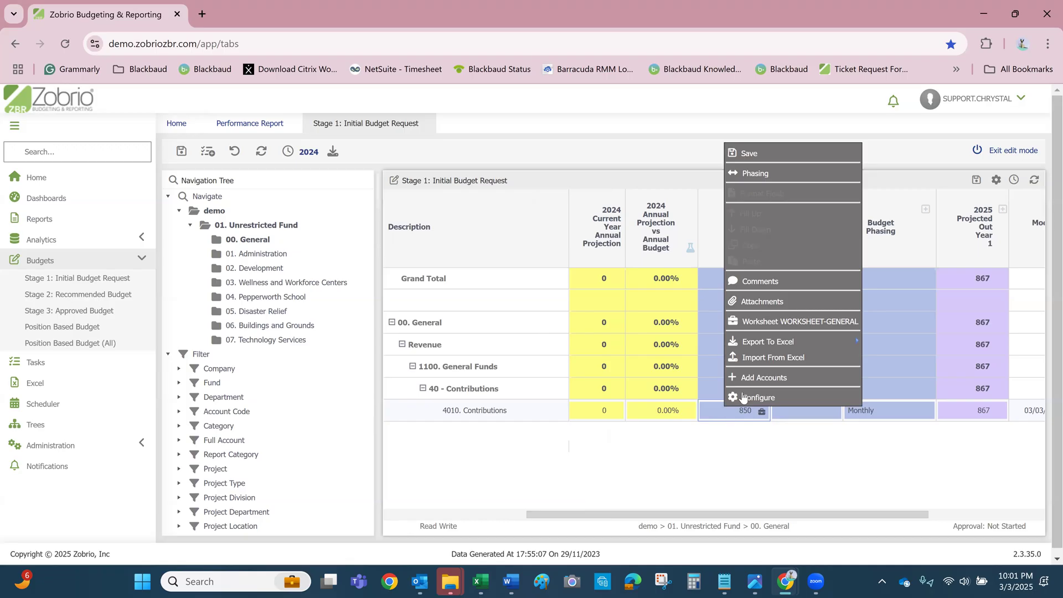
left_click(765, 324)
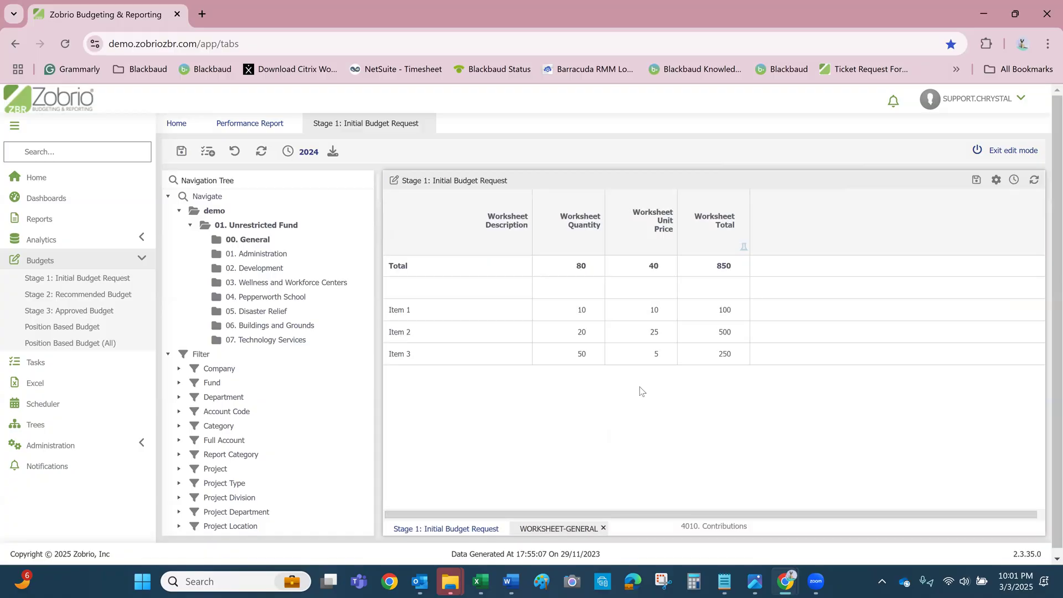
- Delete all item rows from WORKSHEET-GENERAL for 4010. Contributions, save and close the worksheet, and dismiss the save notifications
right_click(639, 391)
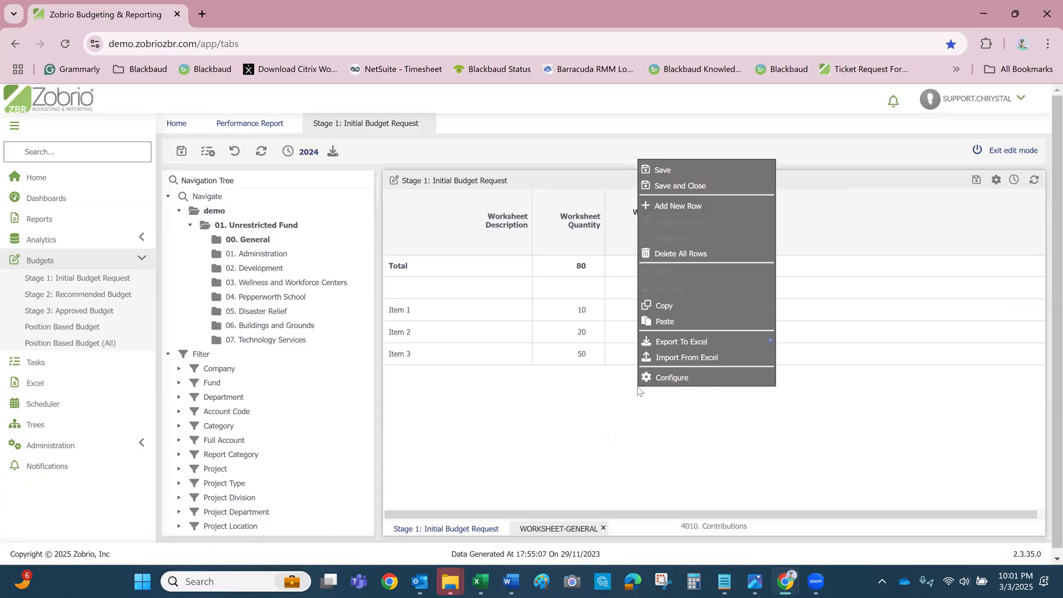
left_click(680, 256)
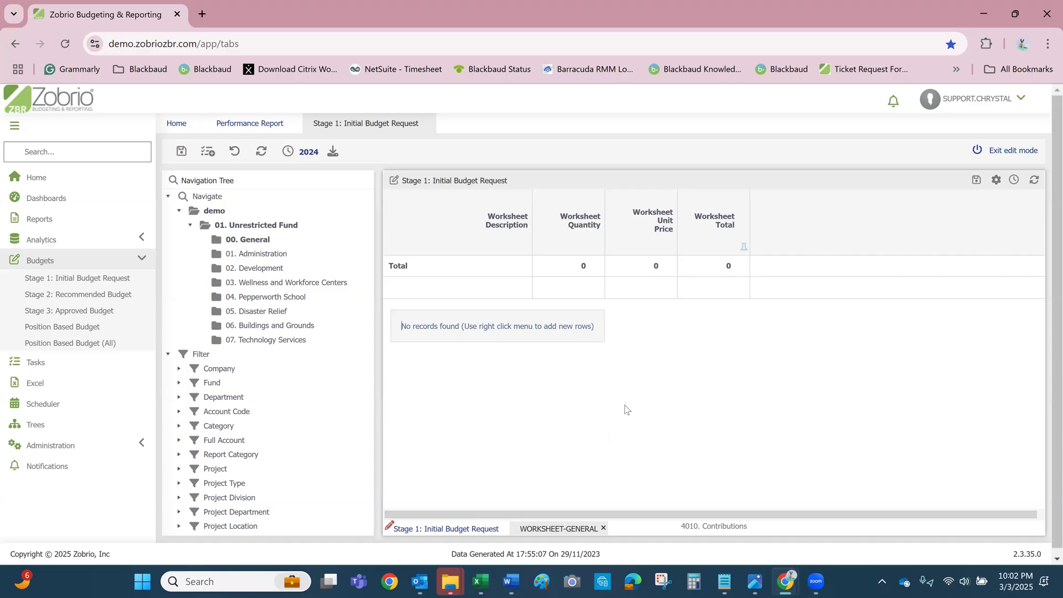
right_click(675, 355)
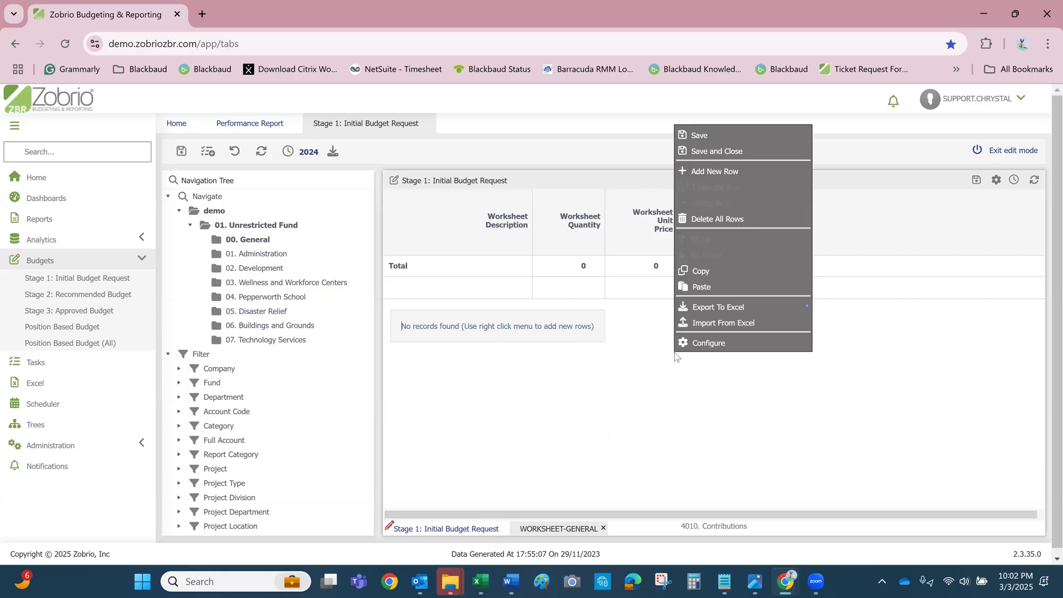
left_click(707, 153)
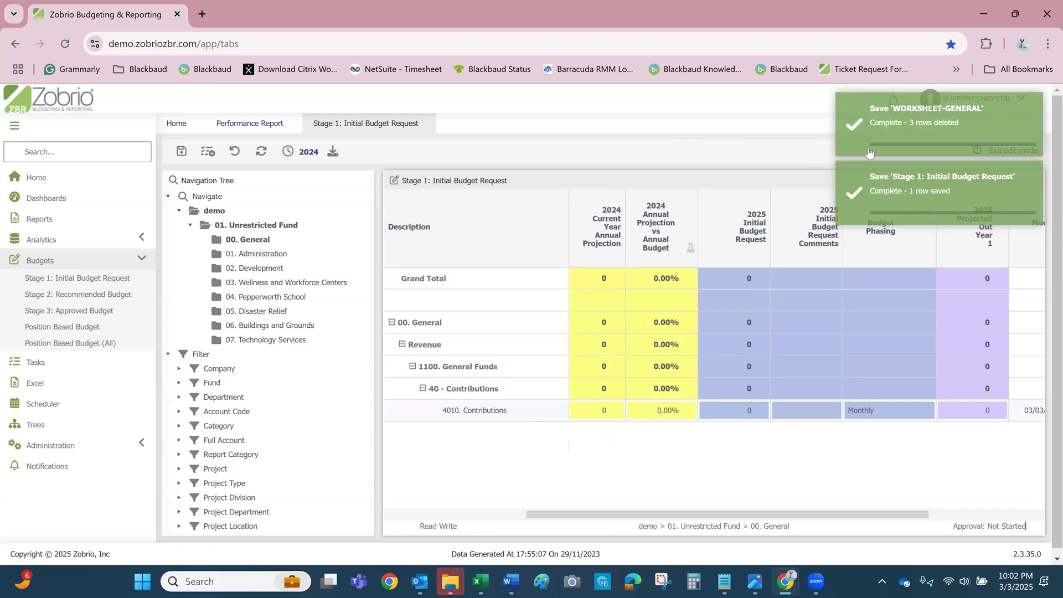
left_click(873, 140)
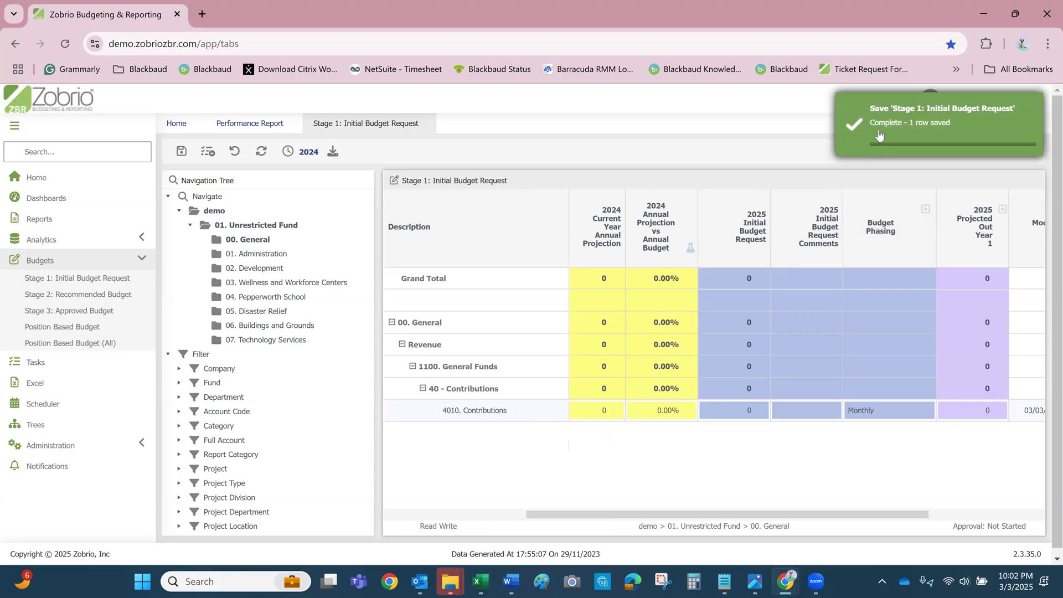
left_click(878, 134)
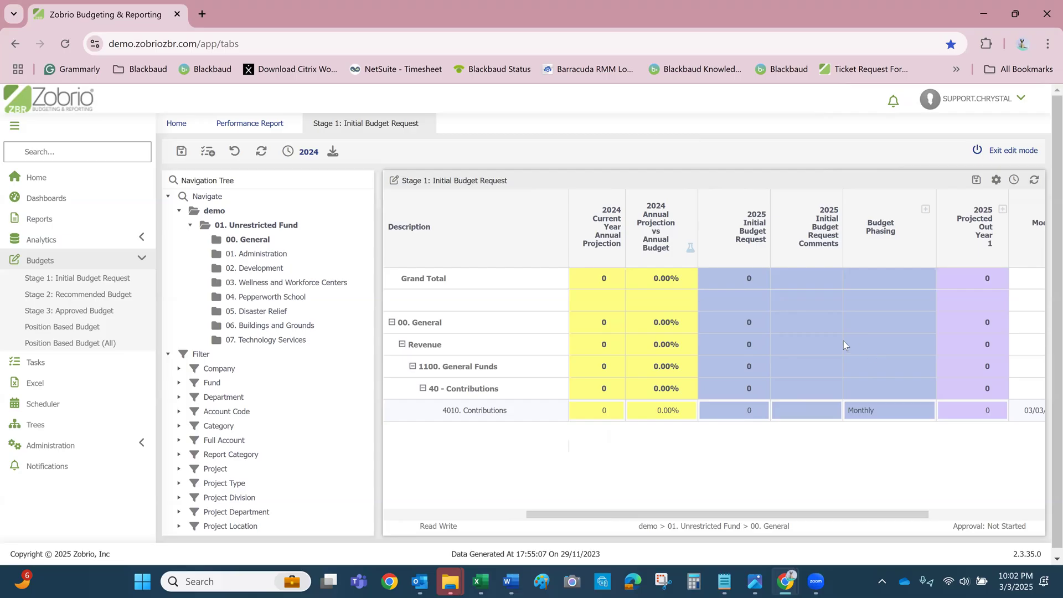
right_click(713, 430)
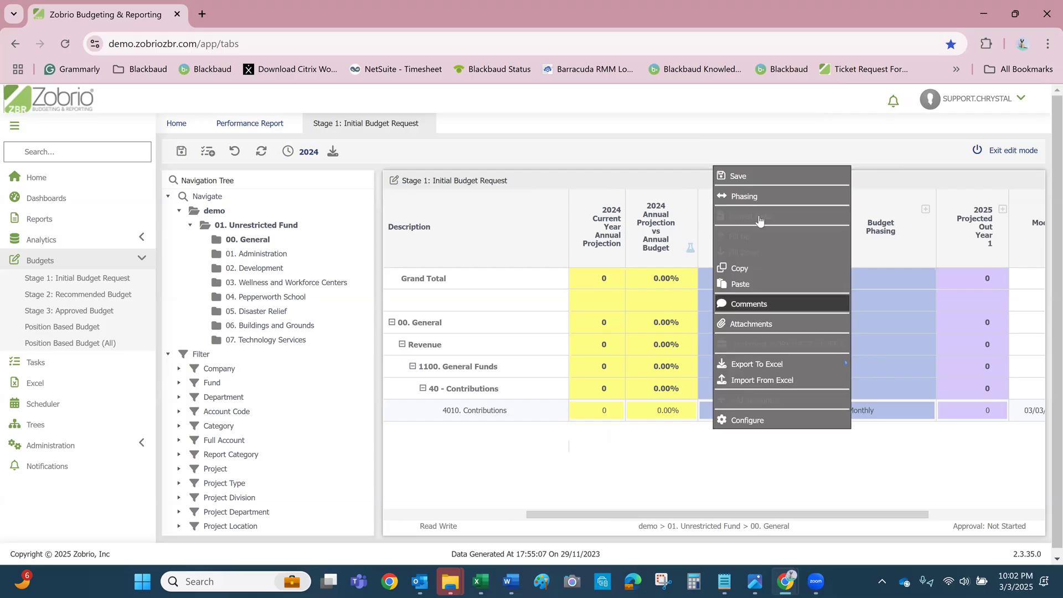
left_click(689, 460)
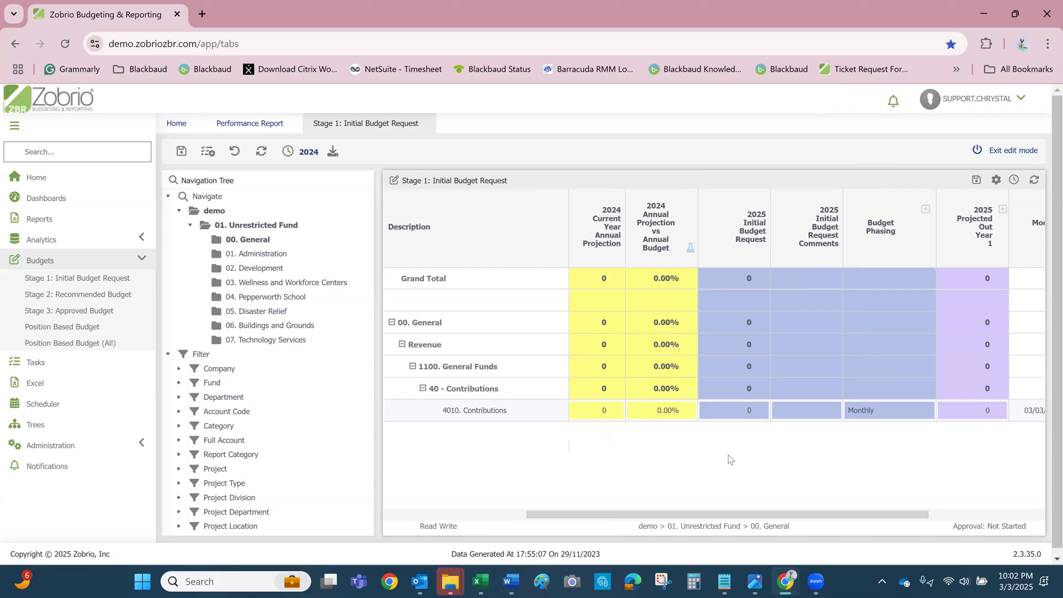